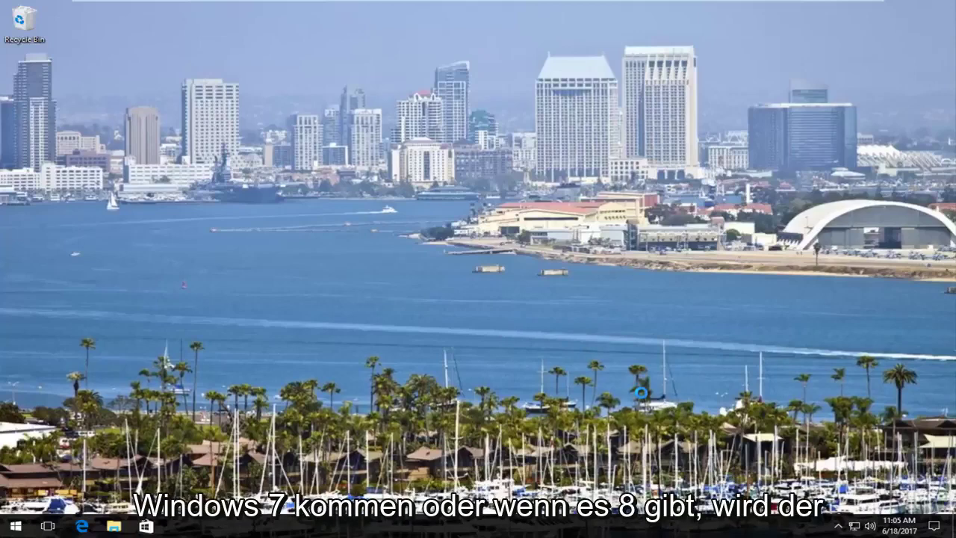
Open the desktop right-click menu and dismiss it again.
{"action": "right_click", "coordinate": [668, 259]}
{"action": "left_click", "coordinate": [456, 277]}
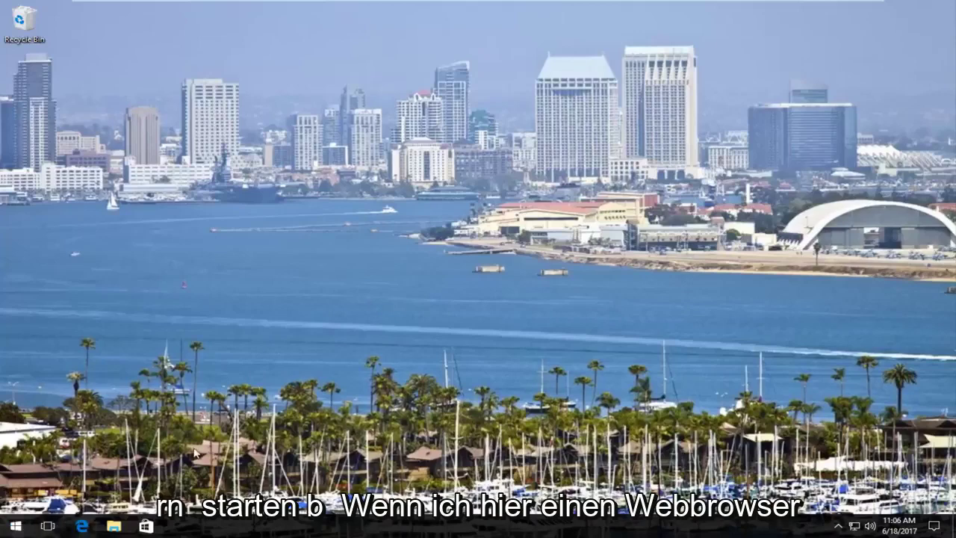
Launch Edge, decline the Chrome prompt, and Google 'windows 10 media creation tool'.
{"action": "key", "text": "super"}
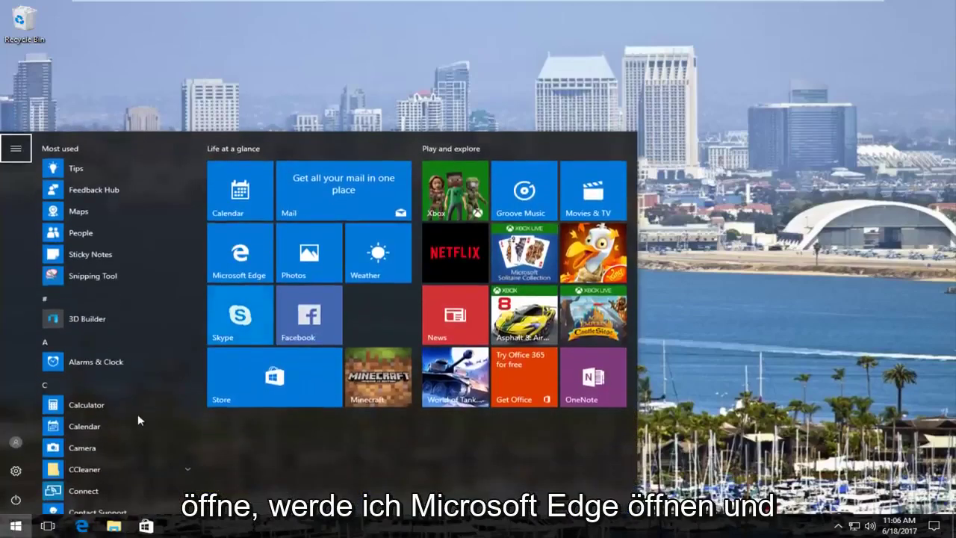
{"action": "left_click", "coordinate": [81, 526]}
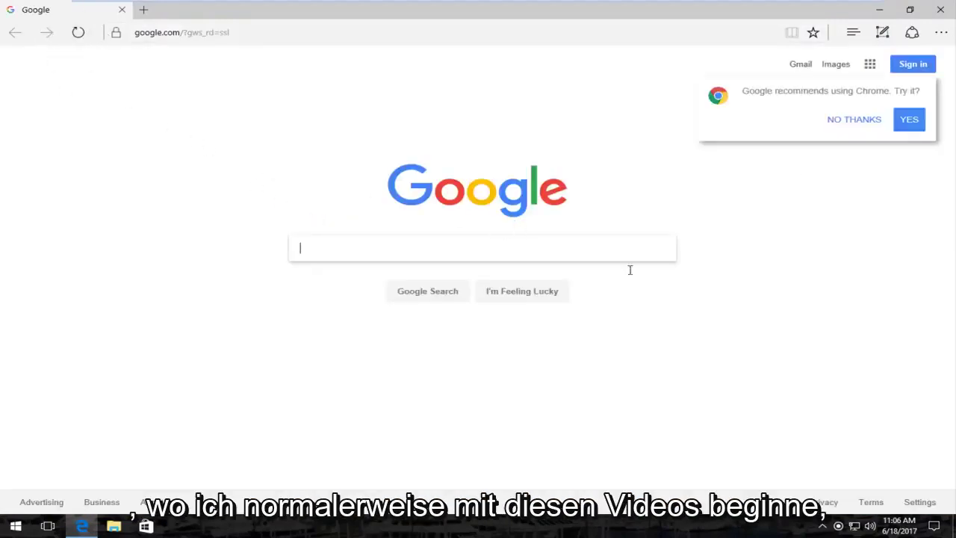
{"action": "left_click", "coordinate": [854, 120]}
{"action": "left_click", "coordinate": [407, 249]}
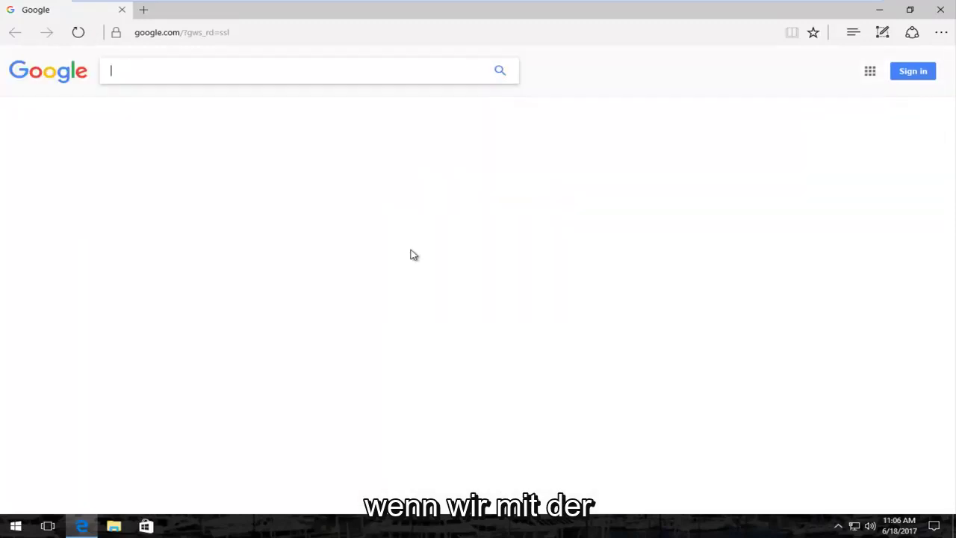
{"action": "type", "text": "windows 10 media crea"}
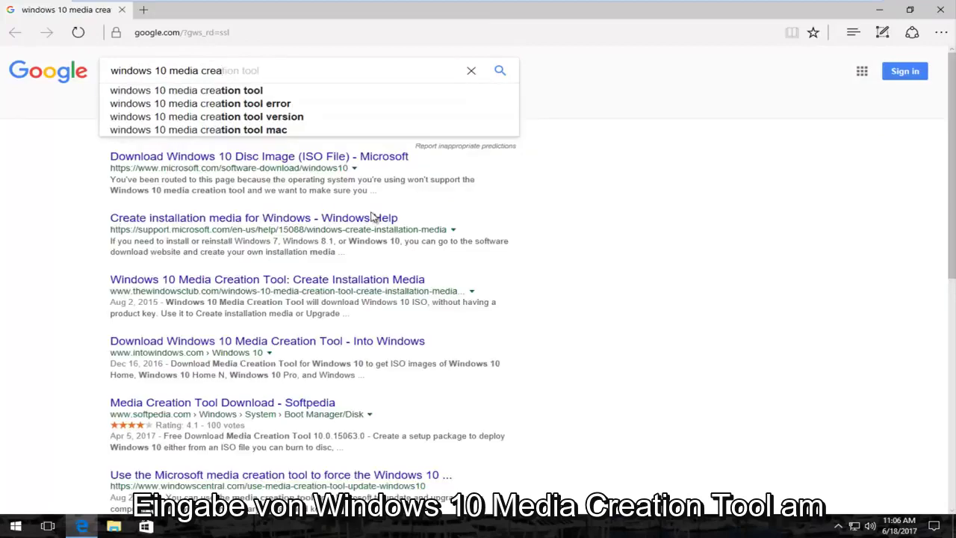
{"action": "left_click", "coordinate": [252, 90]}
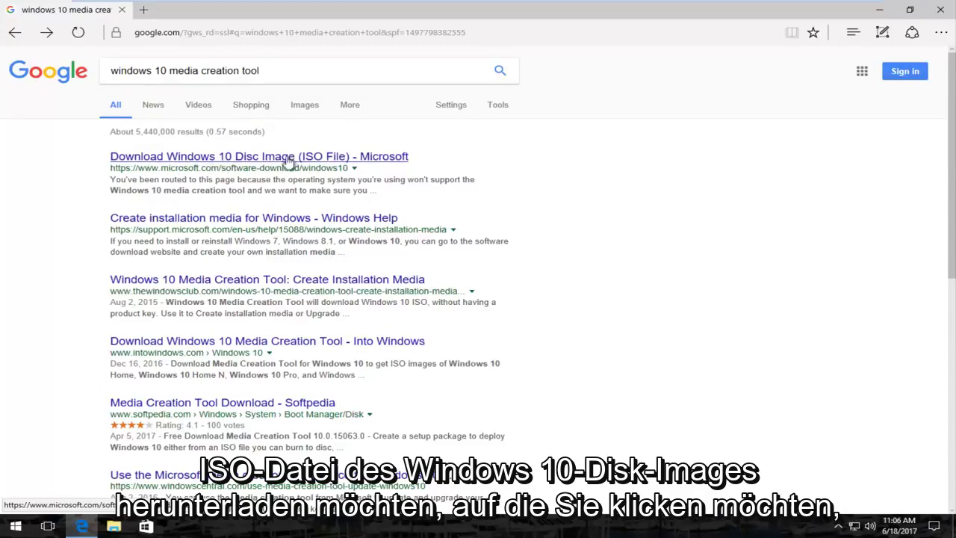
Open Microsoft's Download Windows 10 page from the search results.
{"action": "left_click", "coordinate": [173, 164]}
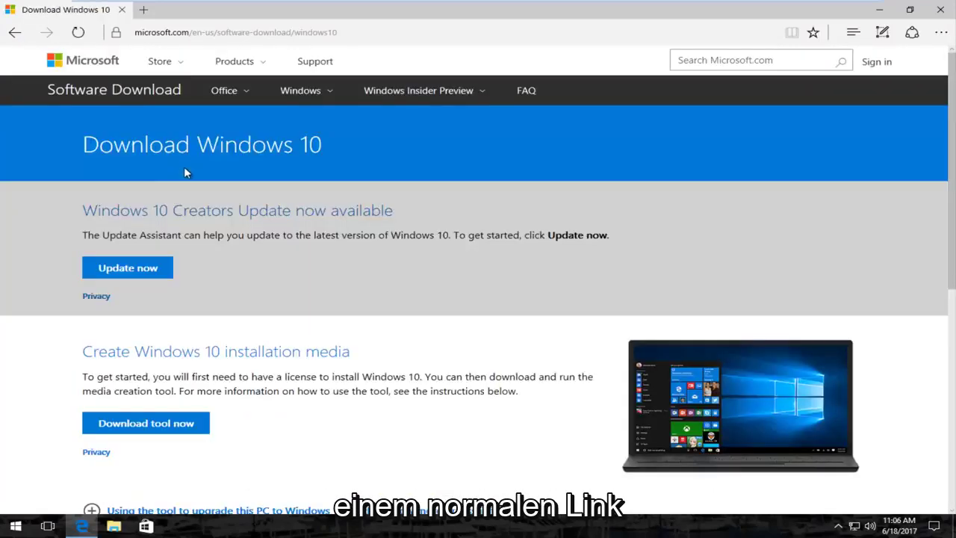
{"action": "scroll", "coordinate": [185, 171], "scroll_direction": "down", "scroll_amount": 3}
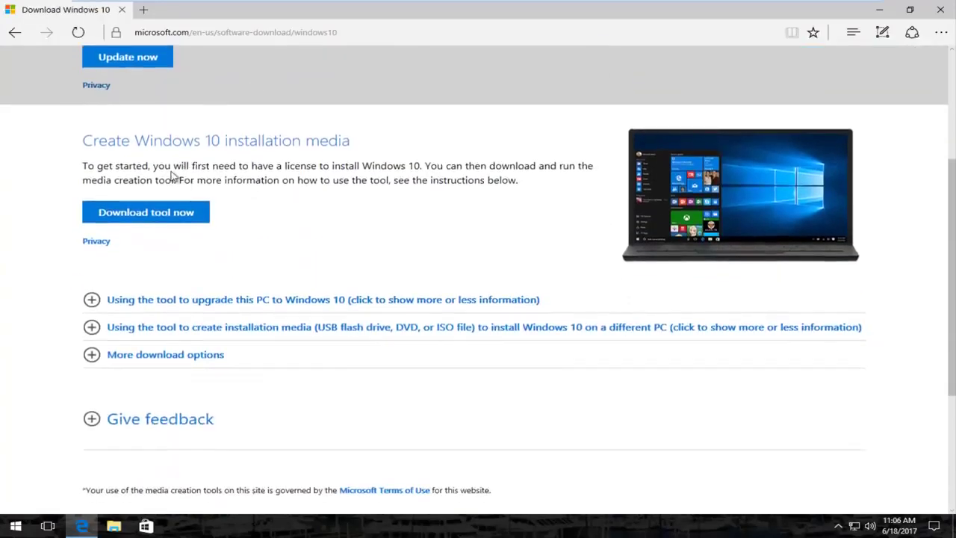
{"action": "scroll", "coordinate": [187, 217], "scroll_direction": "up", "scroll_amount": 2}
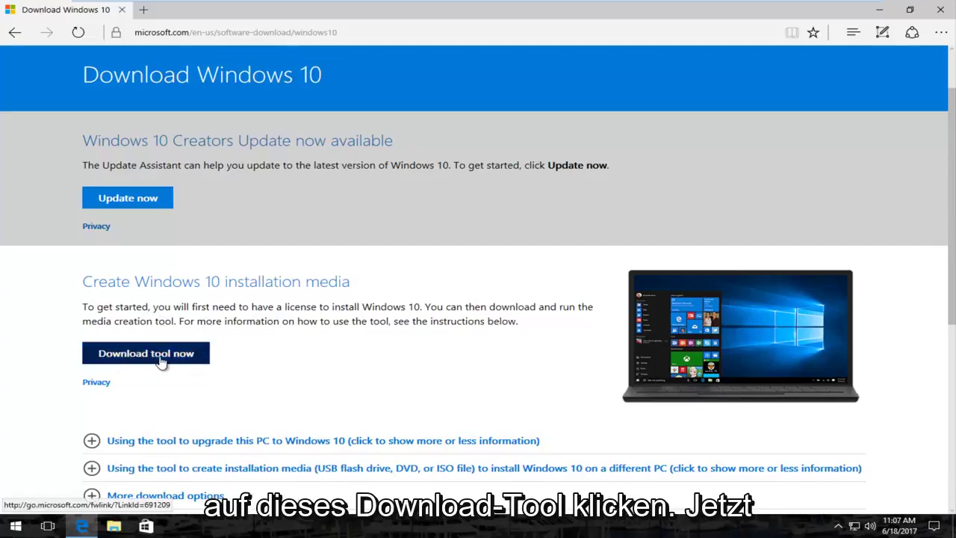
Download MediaCreationTool.exe with 'Download tool now', save it and run it.
{"action": "left_click", "coordinate": [161, 361]}
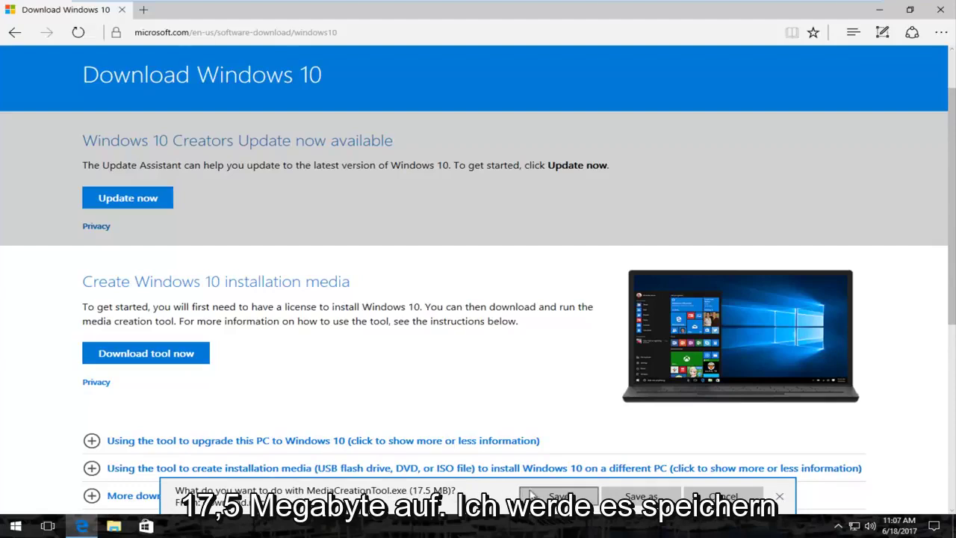
{"action": "left_click", "coordinate": [553, 496]}
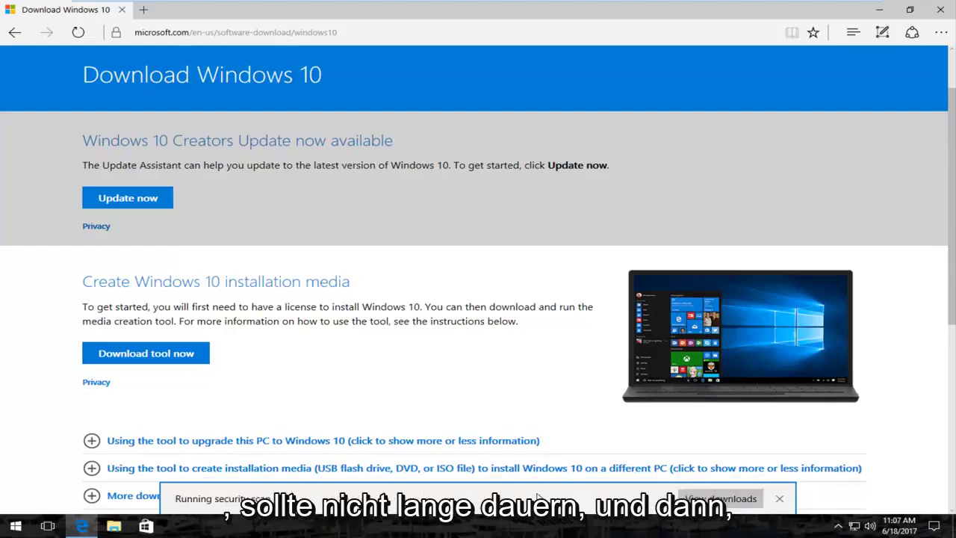
{"action": "left_click", "coordinate": [553, 497]}
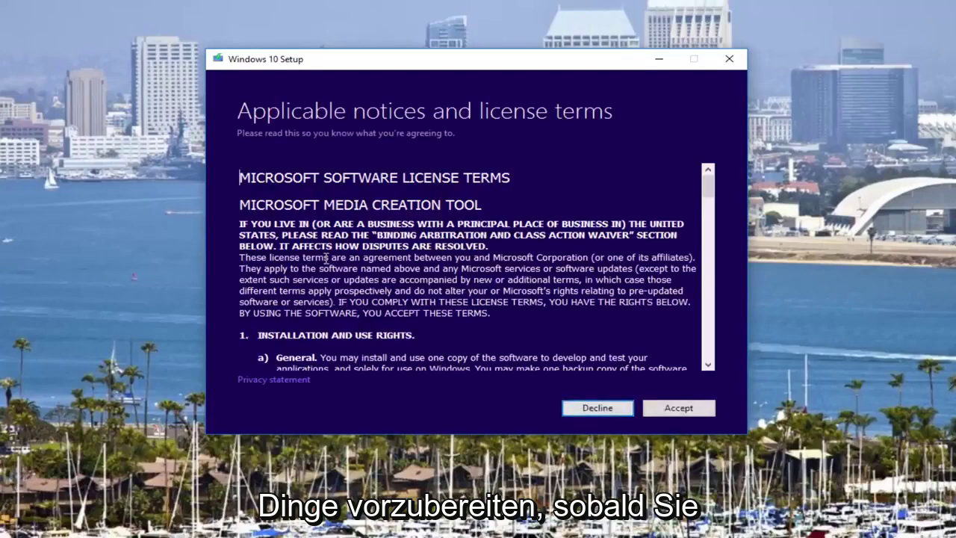
Scroll through the Windows 10 license terms and accept them.
{"action": "scroll", "coordinate": [333, 248], "scroll_direction": "down", "scroll_amount": 3}
{"action": "scroll", "coordinate": [333, 248], "scroll_direction": "down", "scroll_amount": 10}
{"action": "scroll", "coordinate": [335, 254], "scroll_direction": "down", "scroll_amount": 10}
{"action": "scroll", "coordinate": [338, 262], "scroll_direction": "down", "scroll_amount": 10}
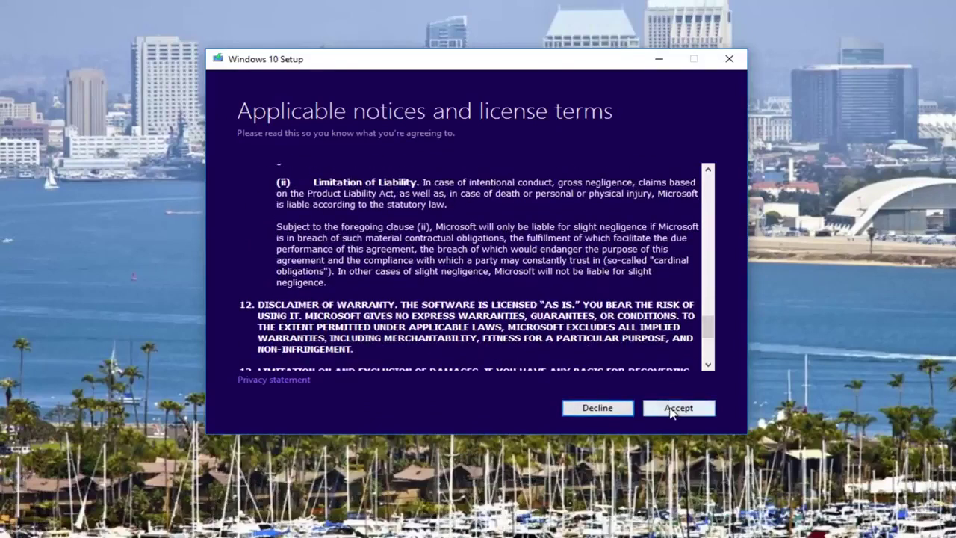
{"action": "left_click", "coordinate": [674, 410]}
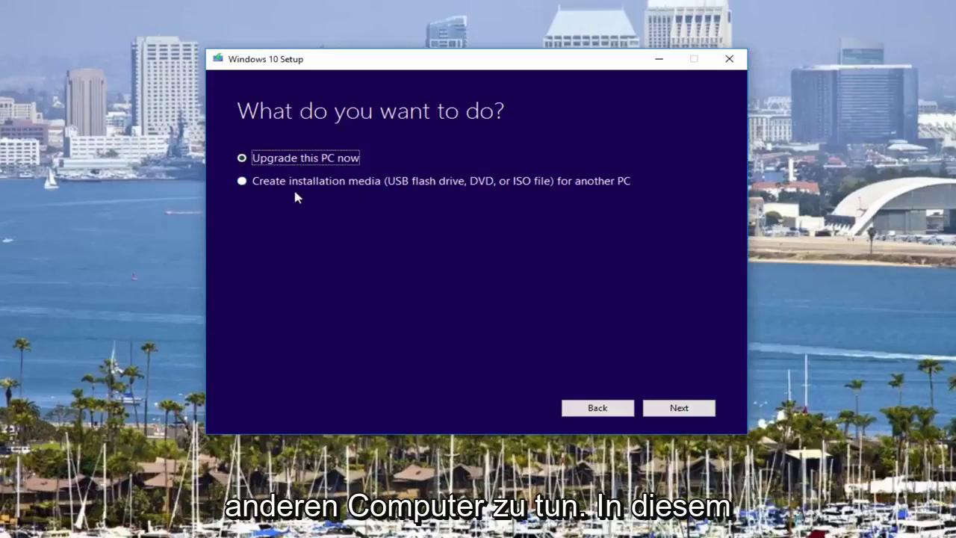
Select 'Create installation media for another PC' and continue to the next page.
{"action": "left_click", "coordinate": [241, 182]}
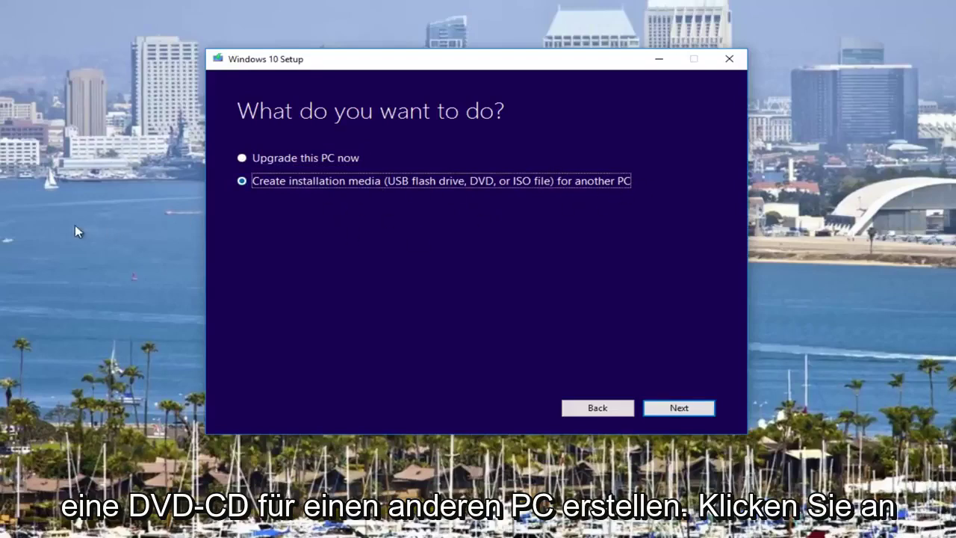
{"action": "left_click", "coordinate": [677, 409]}
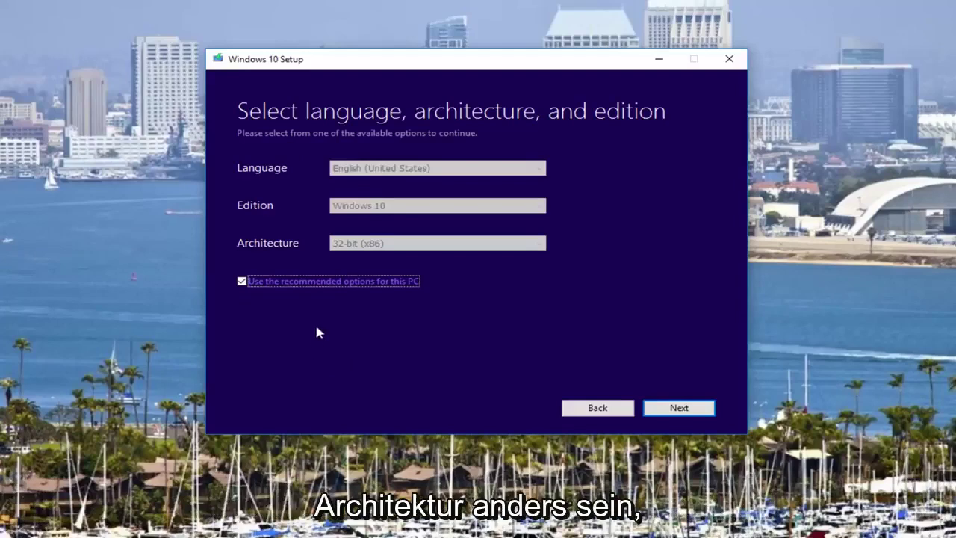
Uncheck recommended options, keeping 32-bit (x86), English (United States) and Windows 10.
{"action": "left_click", "coordinate": [242, 282]}
{"action": "left_click", "coordinate": [357, 244]}
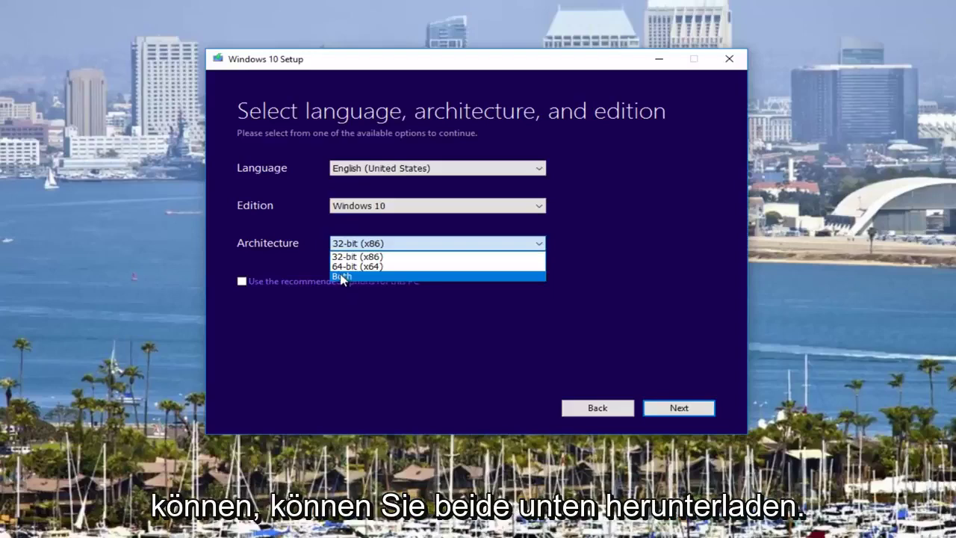
{"action": "left_click", "coordinate": [273, 245]}
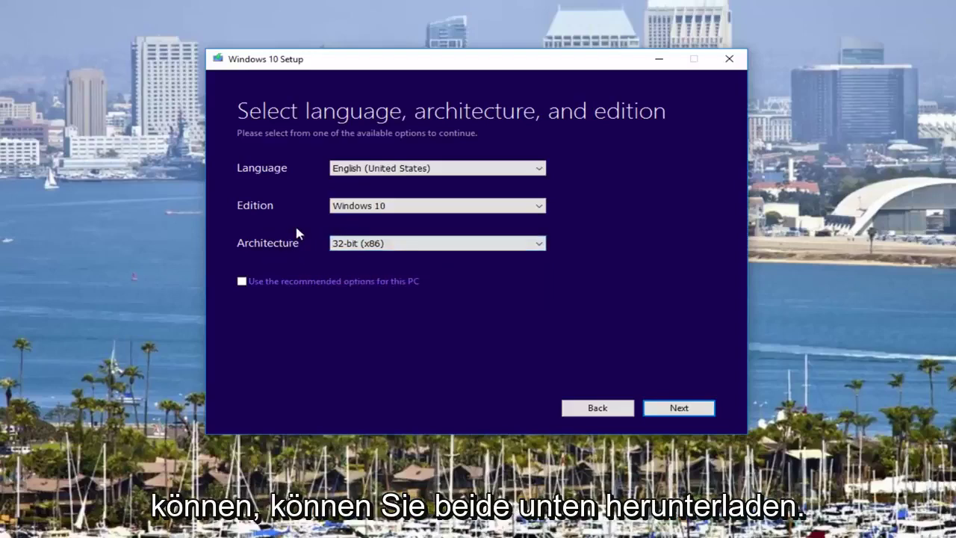
{"action": "left_click", "coordinate": [364, 169]}
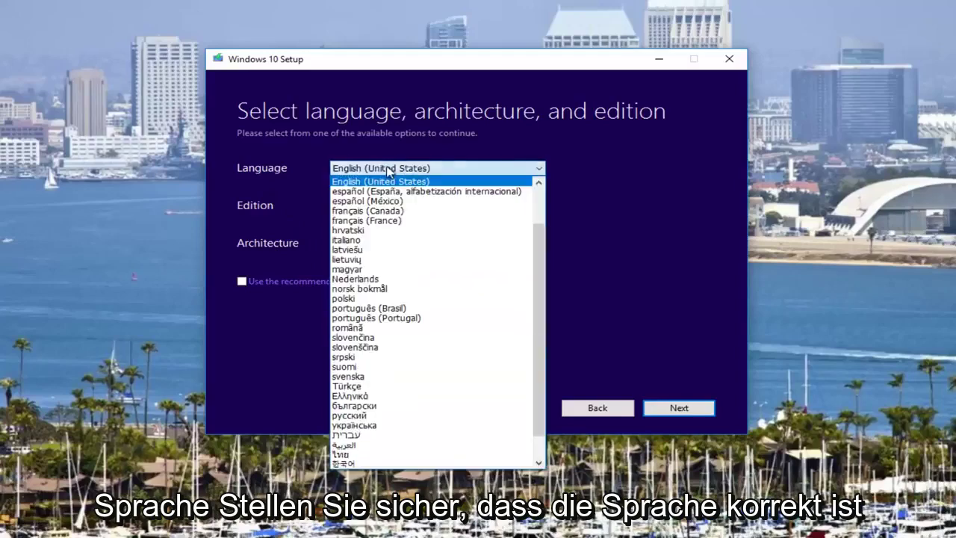
{"action": "left_click", "coordinate": [649, 171]}
{"action": "left_click", "coordinate": [339, 211]}
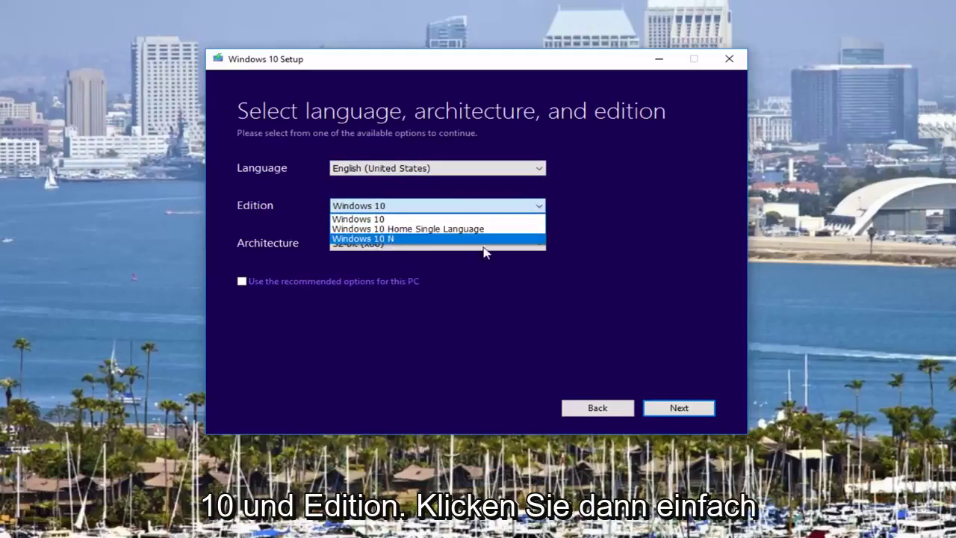
{"action": "left_click", "coordinate": [597, 203]}
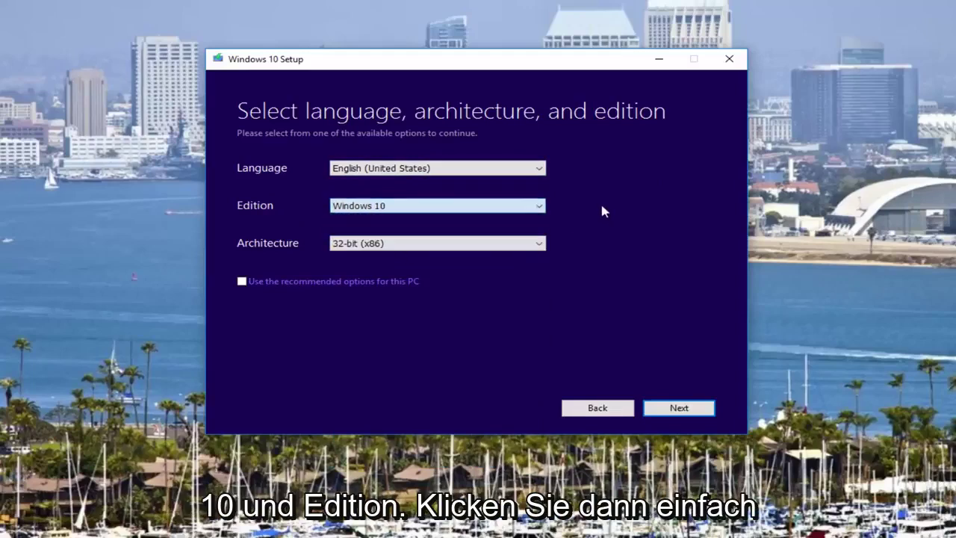
Advance past the language page, go back twice, and select 'Upgrade this PC now'.
{"action": "left_click", "coordinate": [667, 413]}
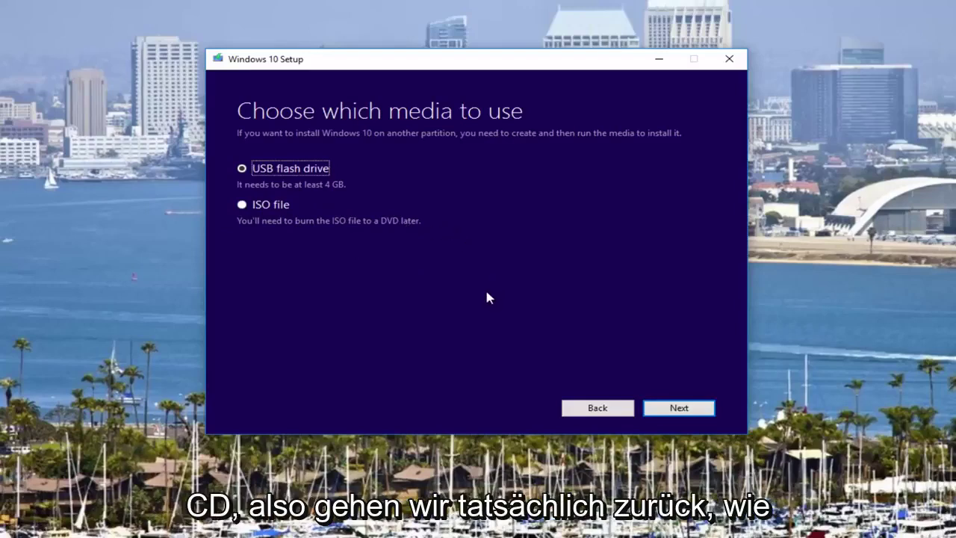
{"action": "left_click", "coordinate": [589, 410]}
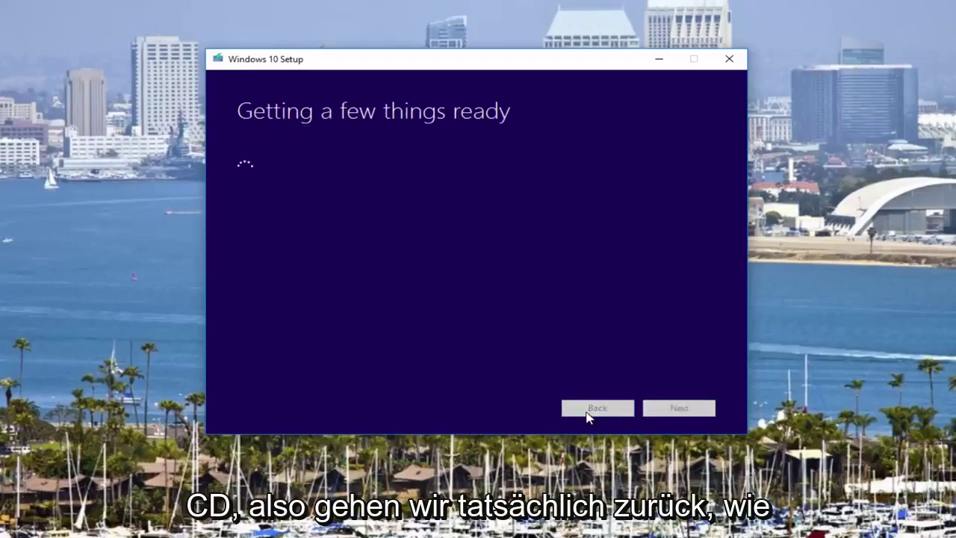
{"action": "left_click", "coordinate": [587, 410]}
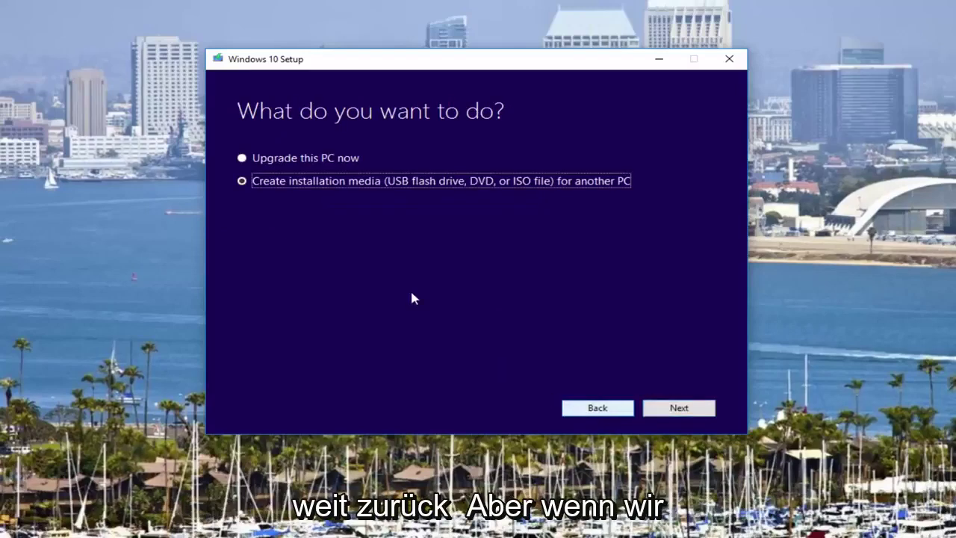
{"action": "left_click", "coordinate": [241, 158]}
Start the Windows 10 download, then close setup and answer the quit confirmation.
{"action": "left_click", "coordinate": [662, 406]}
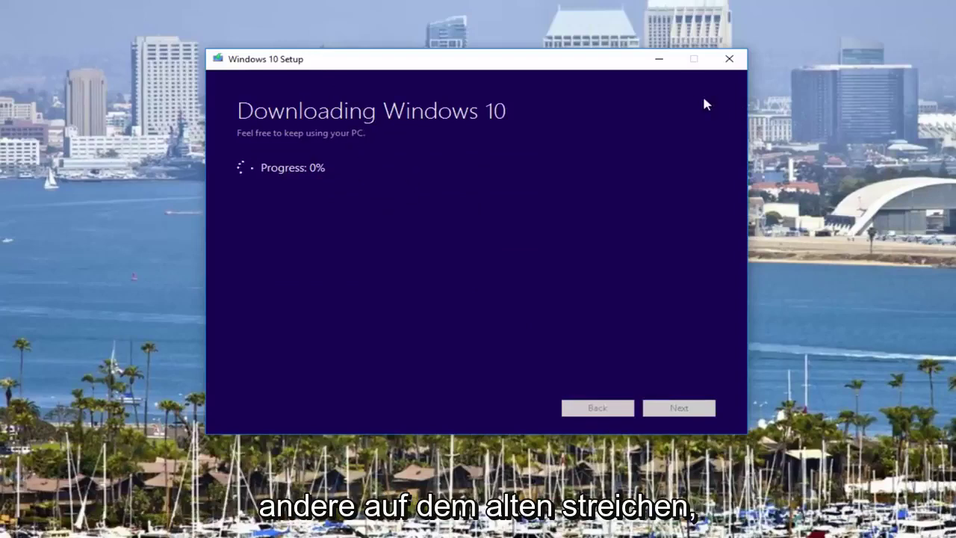
{"action": "left_click", "coordinate": [728, 61]}
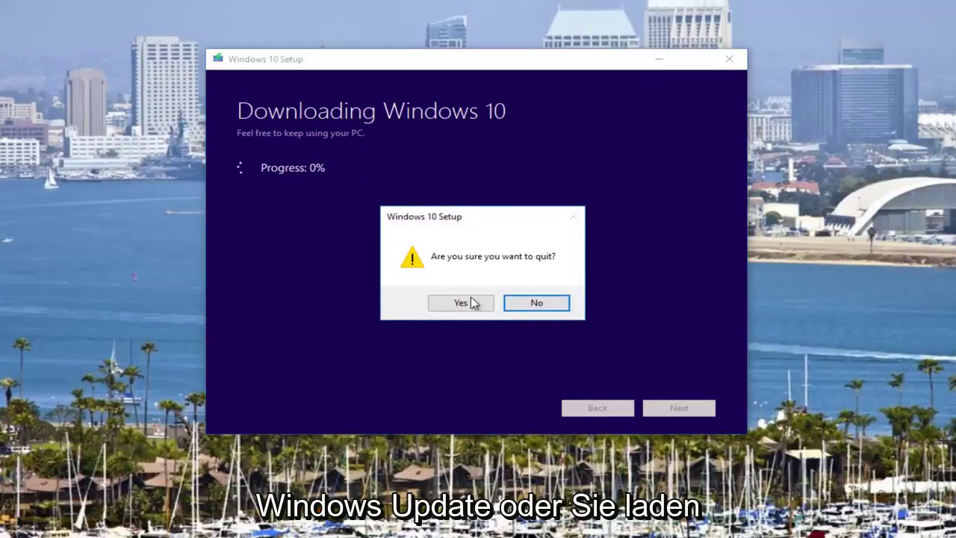
{"action": "left_click", "coordinate": [466, 304]}
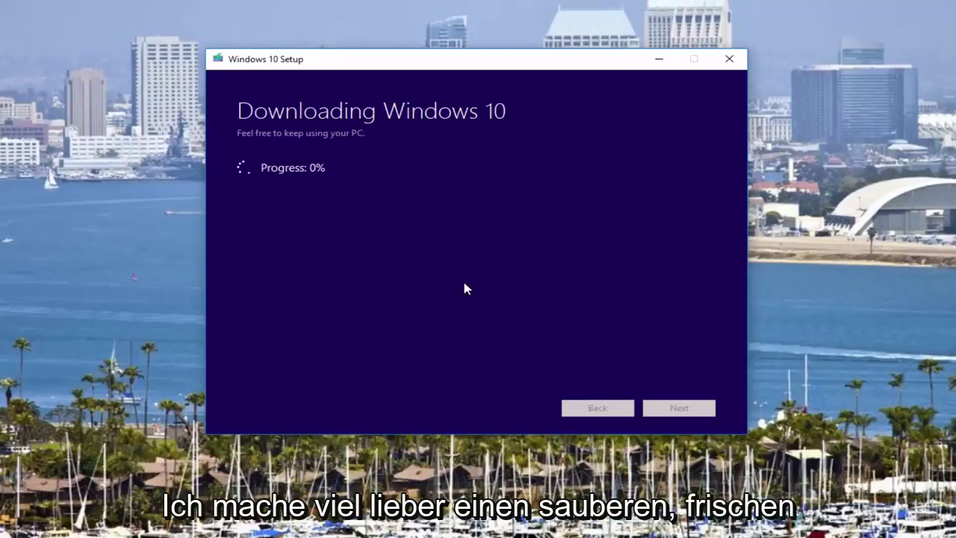